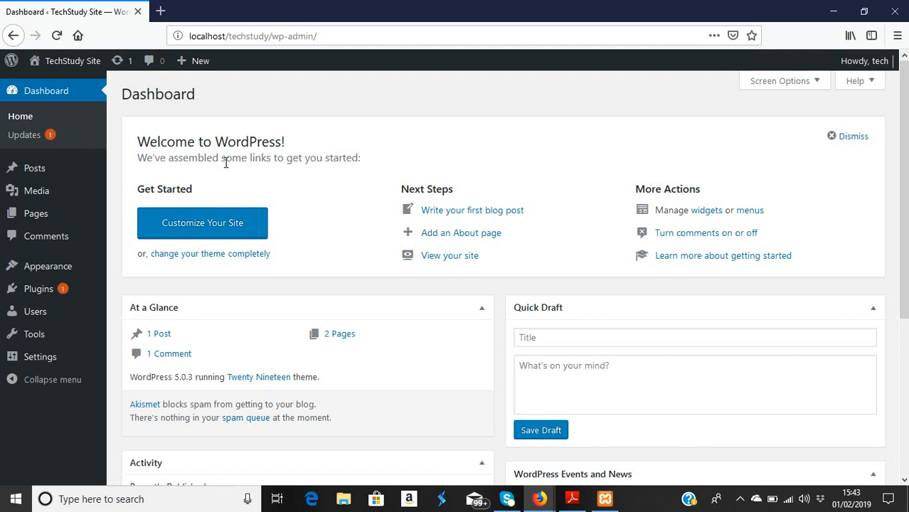
# Open the Themes management page of the TechStudy Site.
pyautogui.moveTo(40, 275)
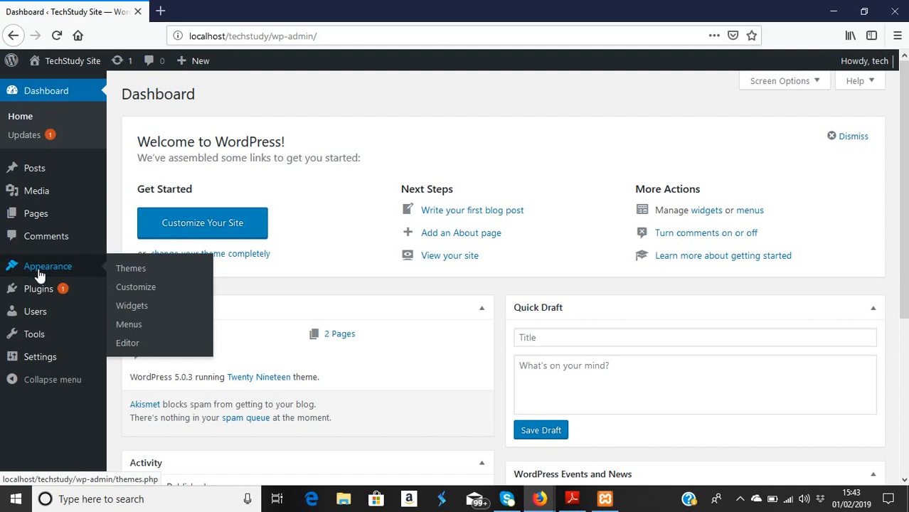
pyautogui.click(129, 273)
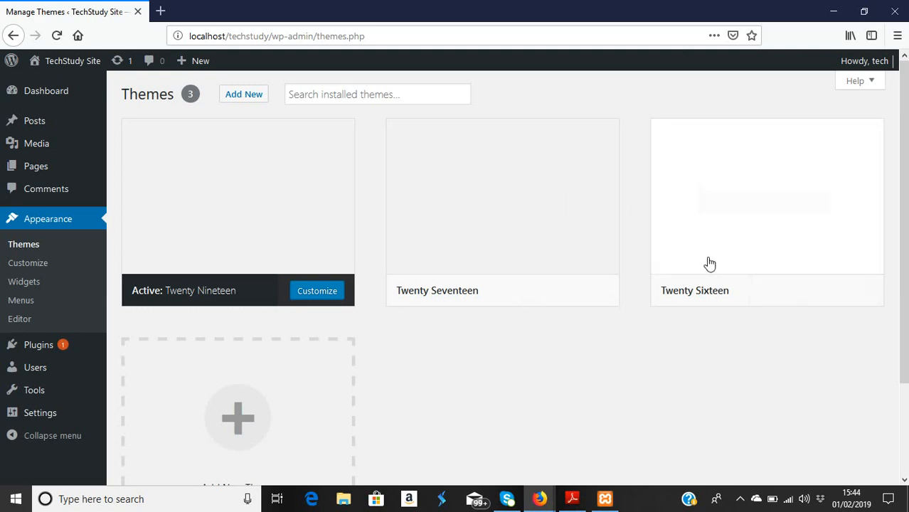
# Minimize the browser window, launch Google Chrome and load the site at localhost/techstudy.
pyautogui.click(829, 12)
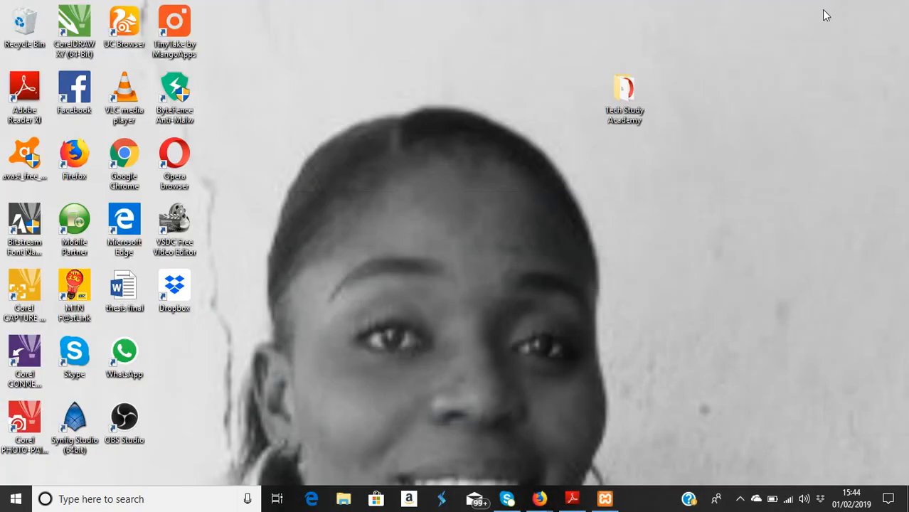
pyautogui.doubleClick(125, 178)
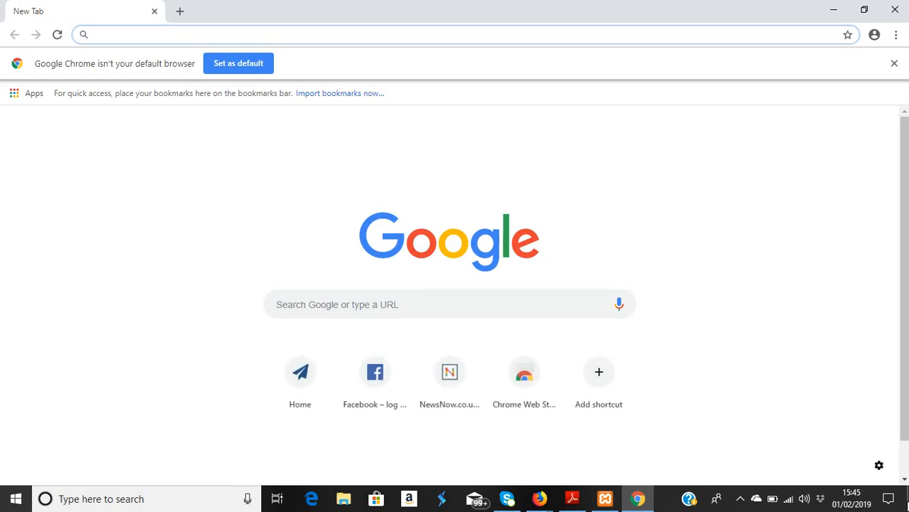
pyautogui.write('lo')
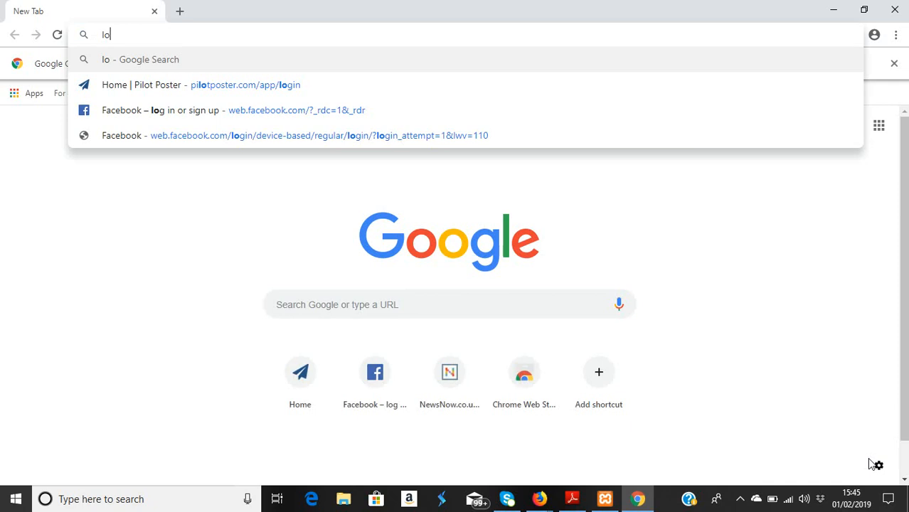
pyautogui.write('cal')
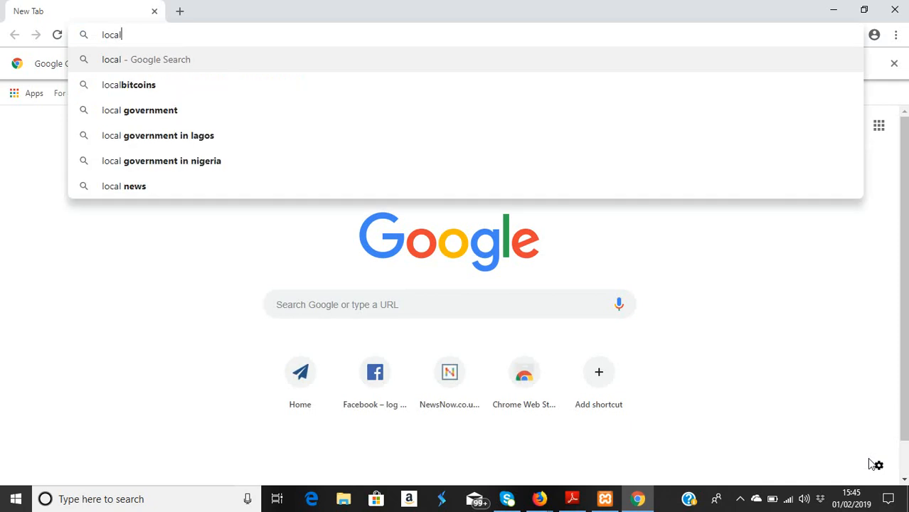
pyautogui.write('host')
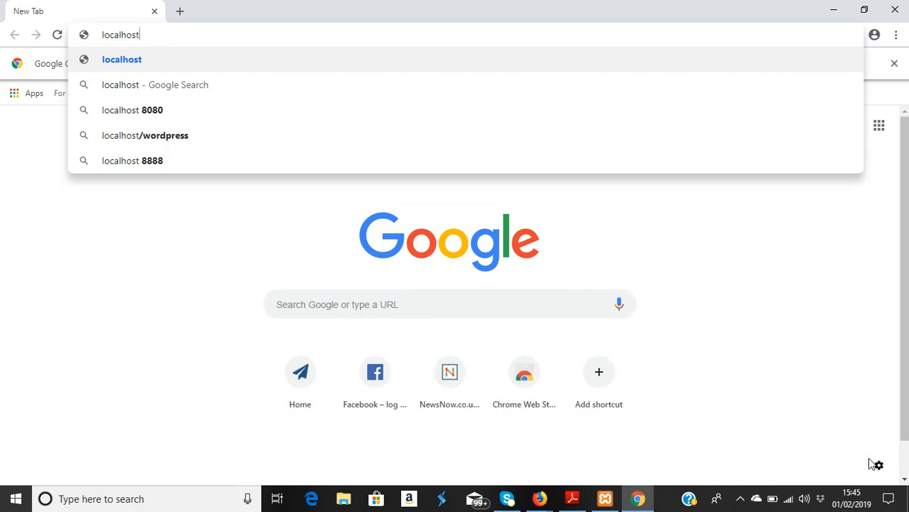
pyautogui.write('/')
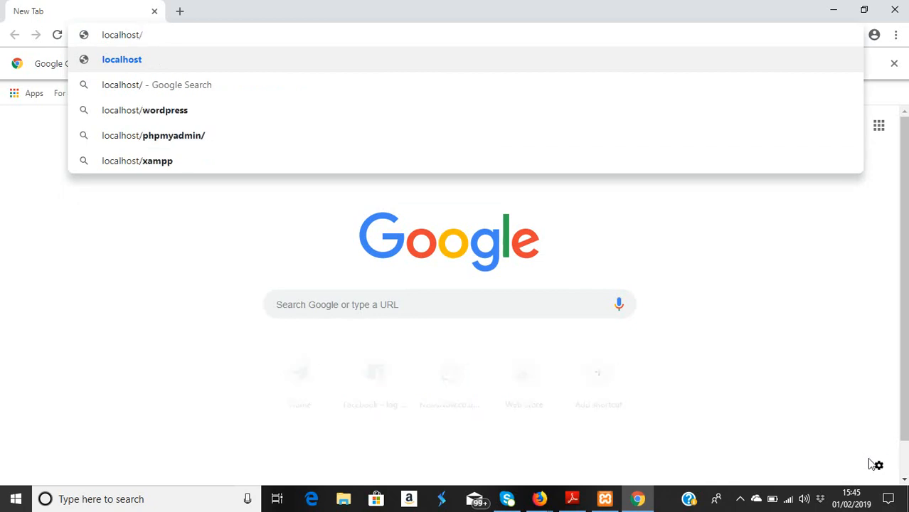
pyautogui.write('tech')
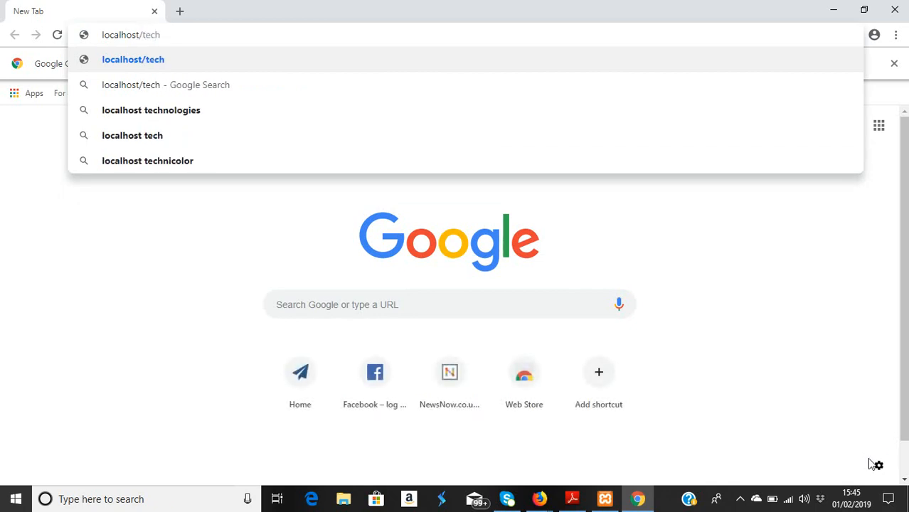
pyautogui.write('study')
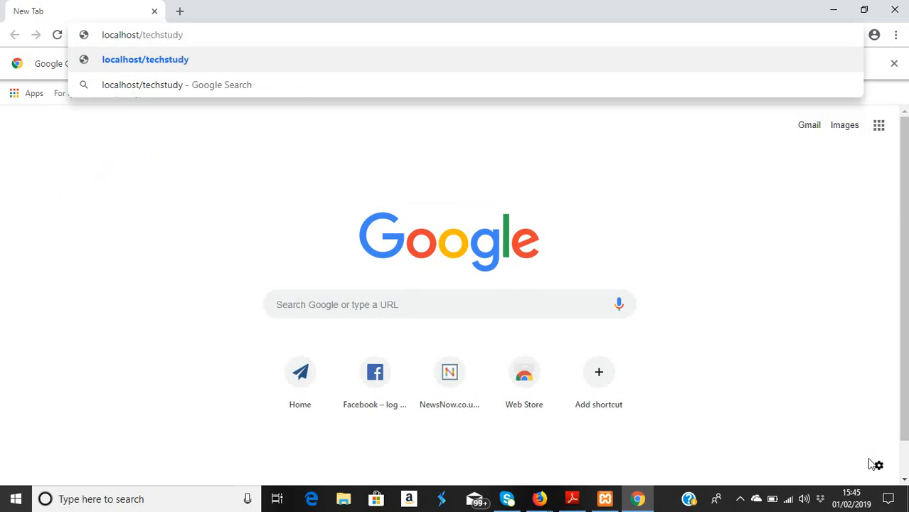
pyautogui.press('Return')
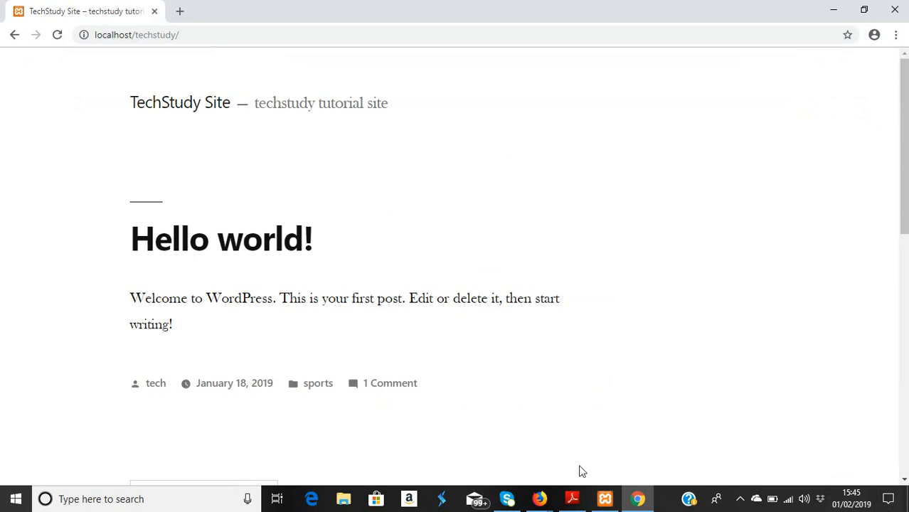
# Copy the address of the Manage Themes page from Firefox and open it in Chrome.
pyautogui.moveTo(540, 502)
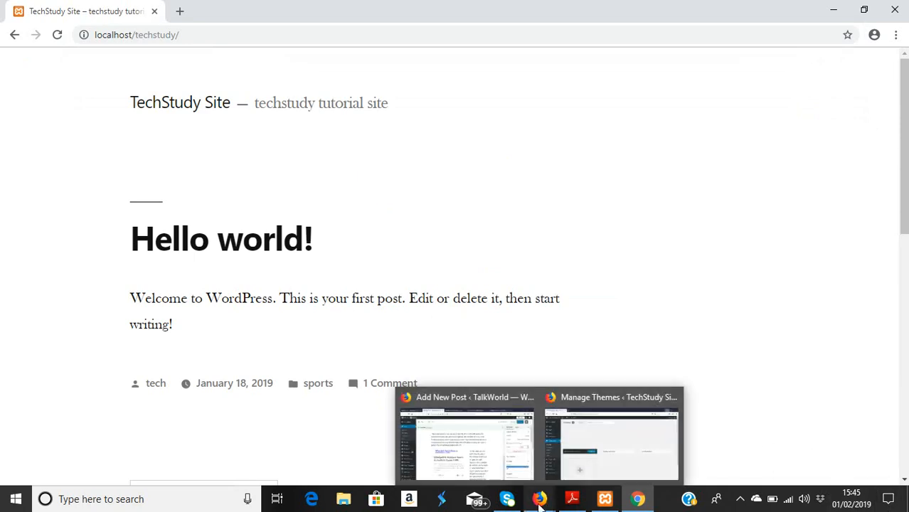
pyautogui.click(589, 452)
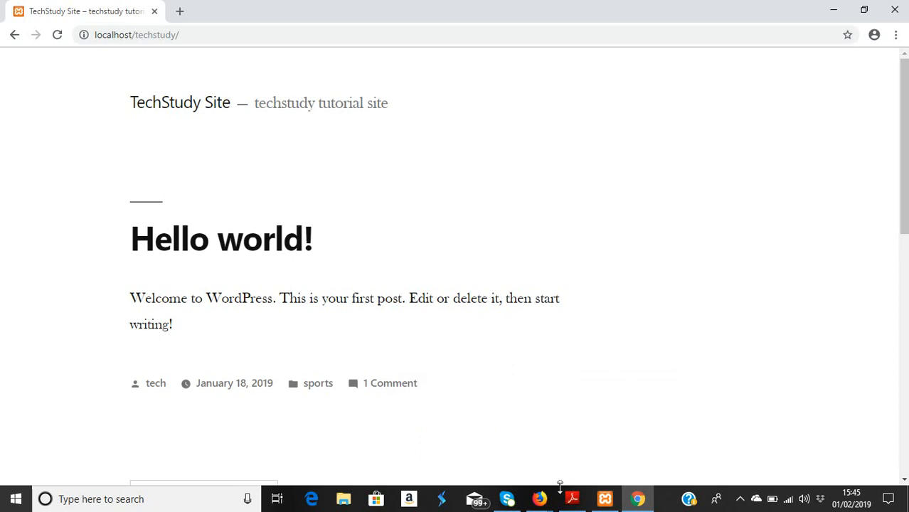
pyautogui.moveTo(541, 500)
pyautogui.click(577, 476)
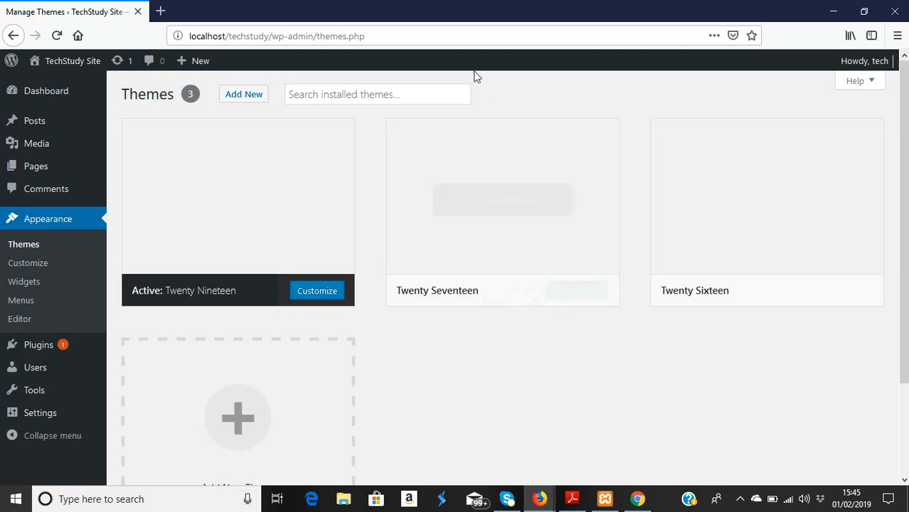
pyautogui.click(446, 35)
pyautogui.hotkey('ctrl', 'c')
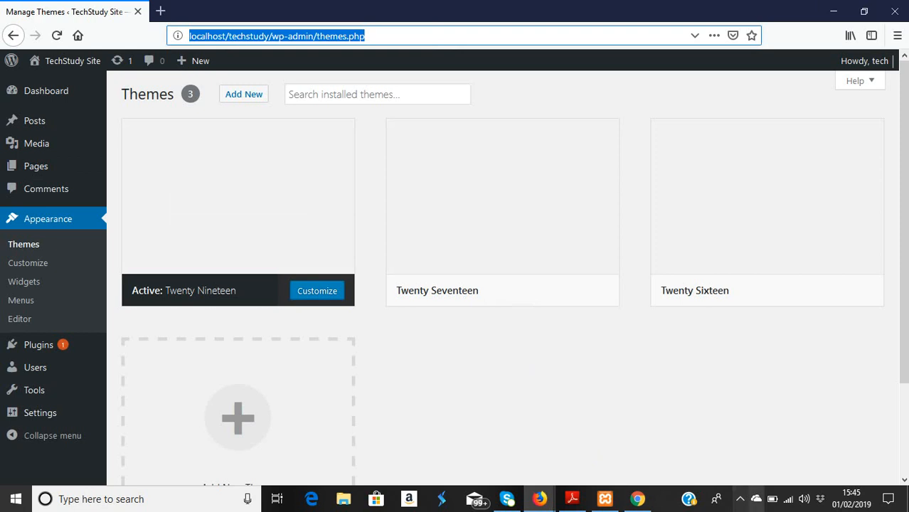
pyautogui.click(638, 499)
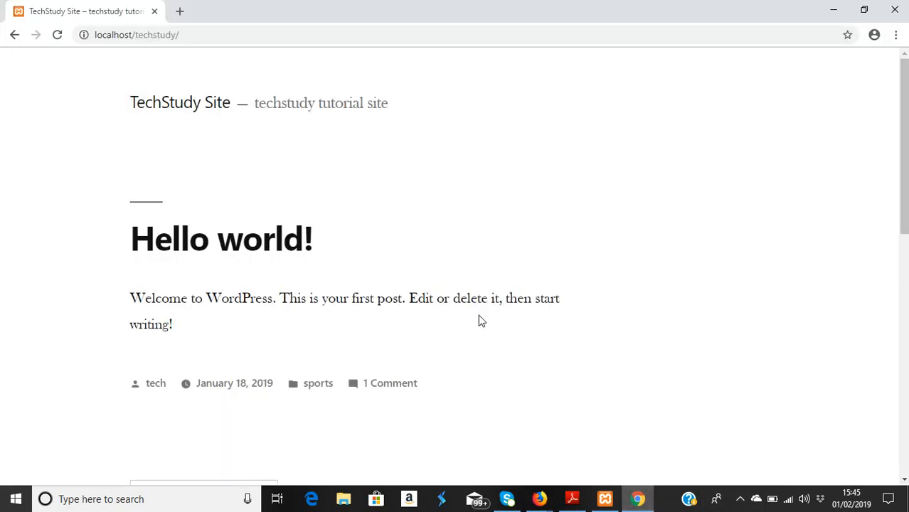
pyautogui.click(251, 36)
pyautogui.hotkey('ctrl', 'v')
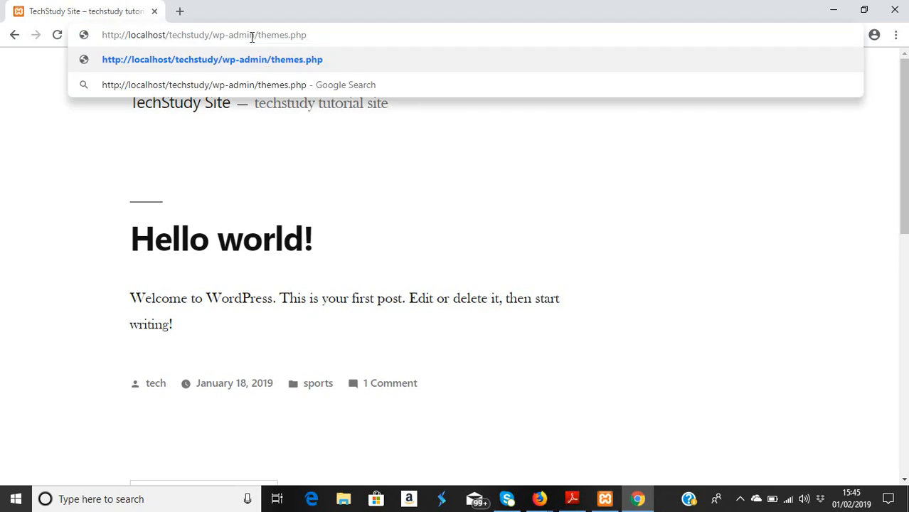
pyautogui.press('Return')
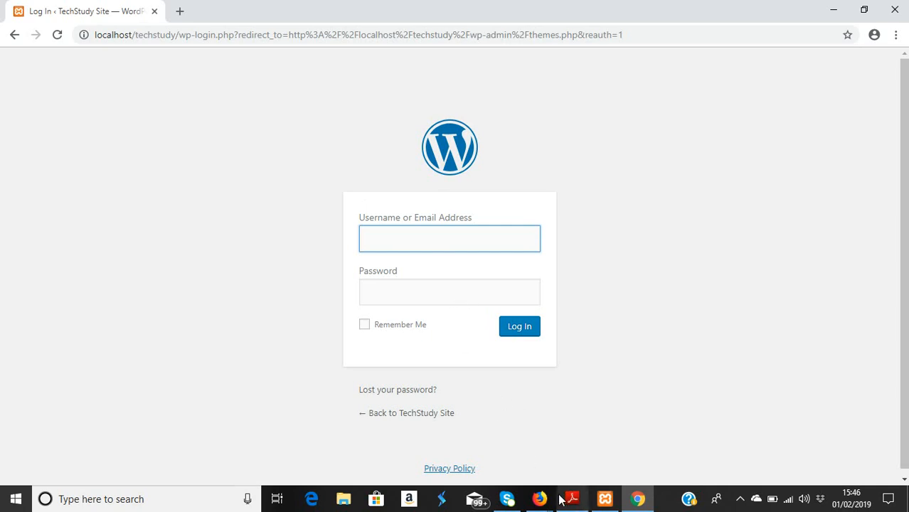
# Log in to WordPress with the username Tech and the account password, enabling Remember Me.
pyautogui.moveTo(546, 504)
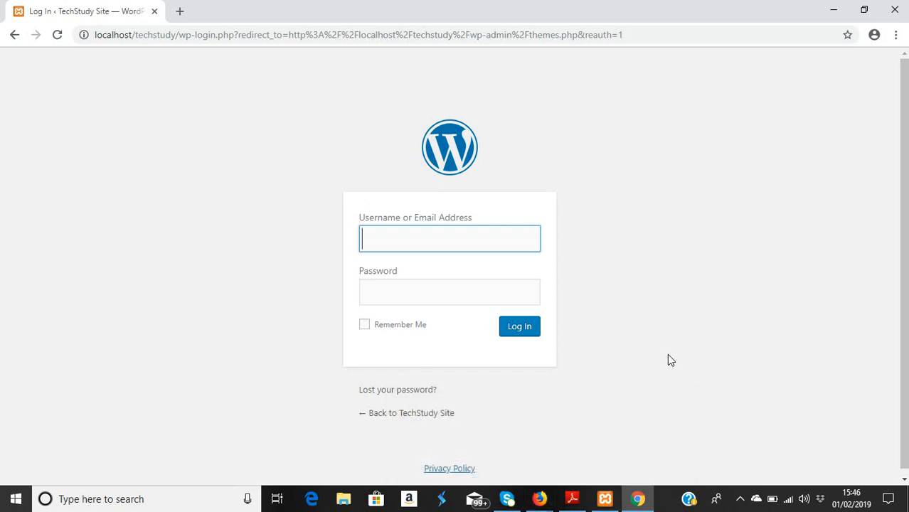
pyautogui.write('Tech')
pyautogui.click(482, 291)
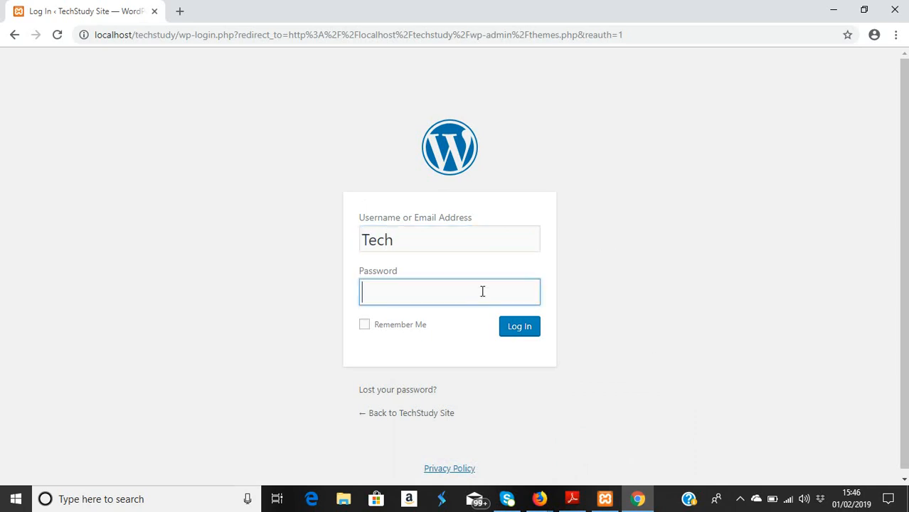
pyautogui.write('•')
pyautogui.press('BackSpace')
pyautogui.write('•••••••••••')
pyautogui.click(365, 330)
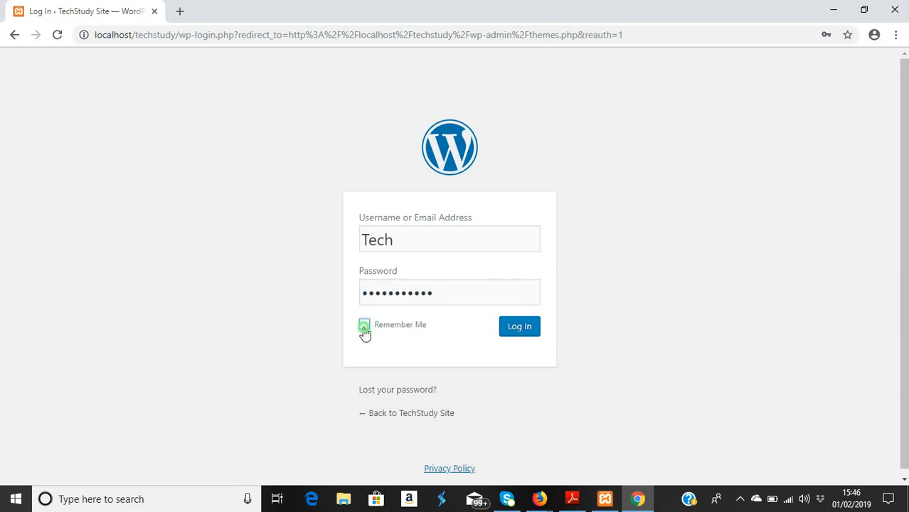
pyautogui.click(521, 339)
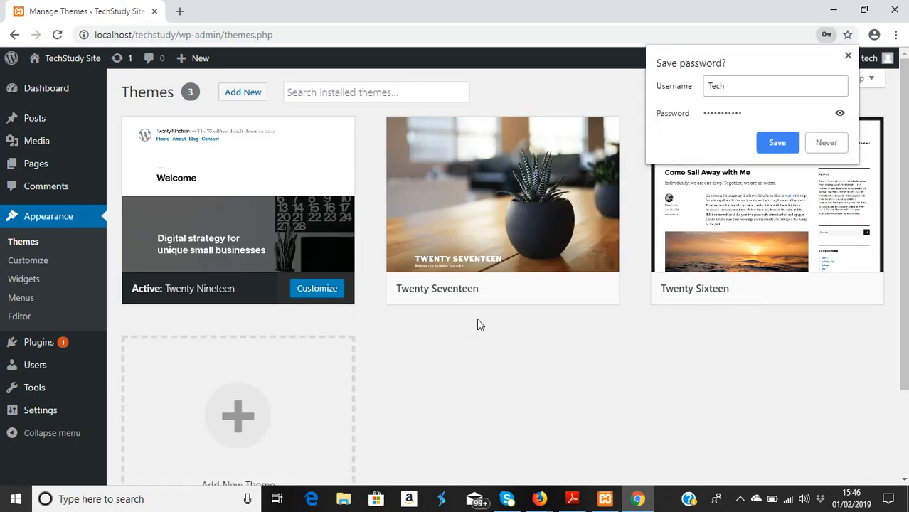
# Save the login password in the browser and dismiss the sync offer.
pyautogui.click(774, 143)
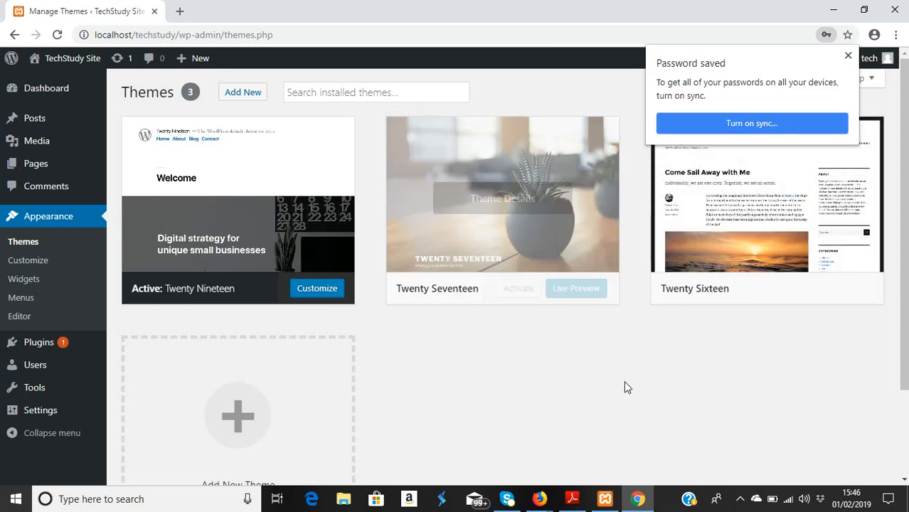
pyautogui.moveTo(600, 280)
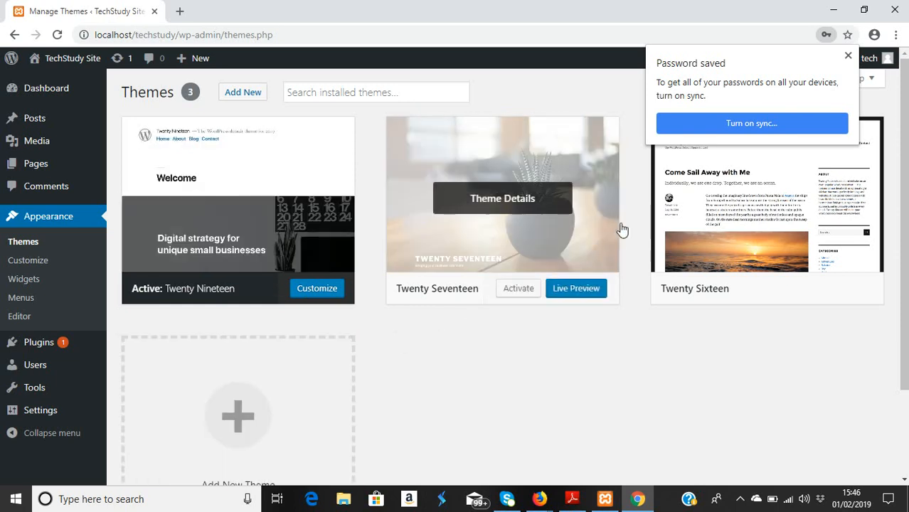
pyautogui.click(848, 55)
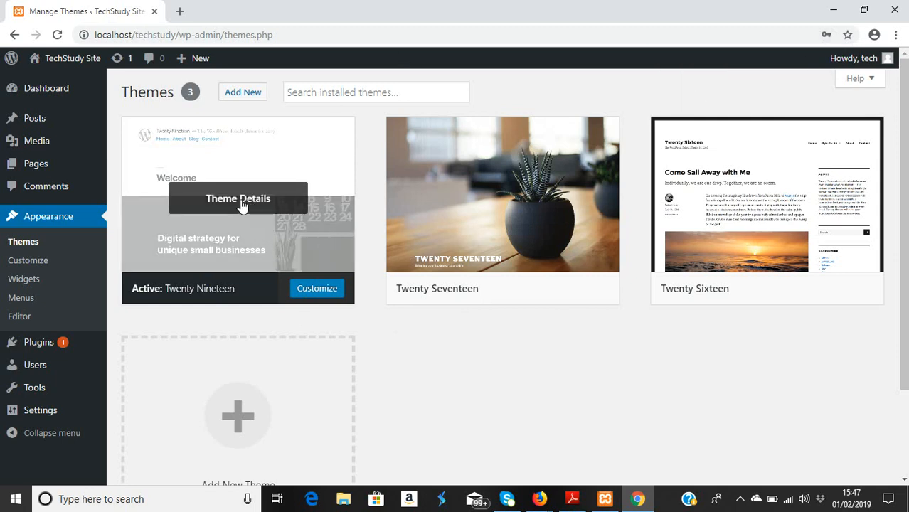
# Open the theme details of Twenty Nineteen and examine its preview, description and tags.
pyautogui.click(242, 202)
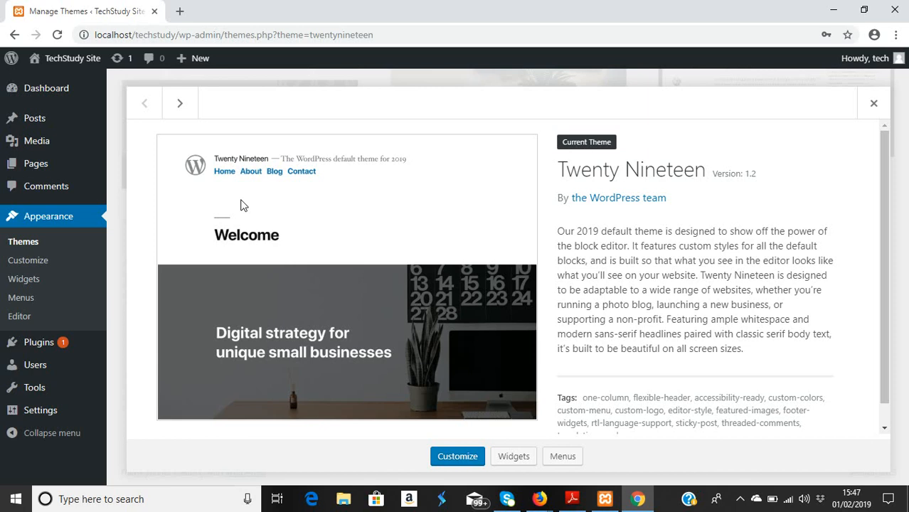
pyautogui.scroll(-1, 309, 234)
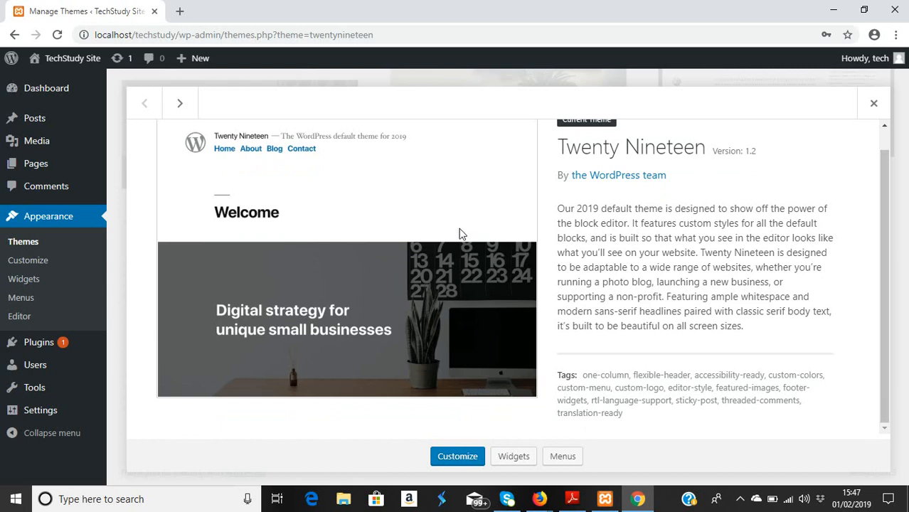
pyautogui.scroll(1, 460, 234)
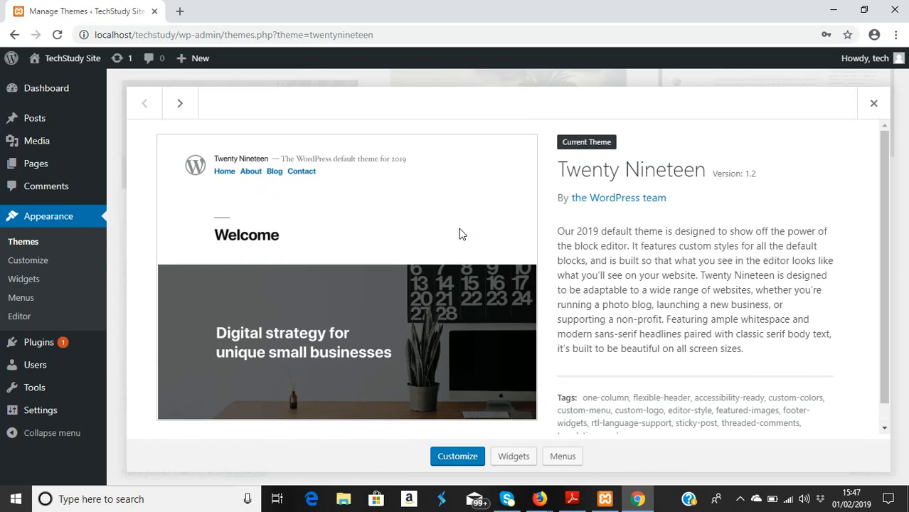
pyautogui.scroll(-1, 460, 234)
pyautogui.scroll(1, 460, 234)
pyautogui.scroll(-1, 460, 234)
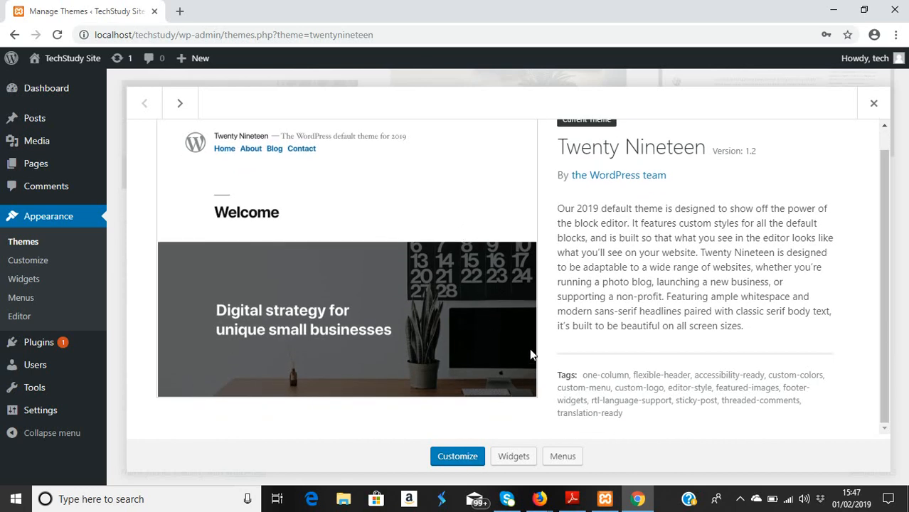
pyautogui.scroll(1, 517, 349)
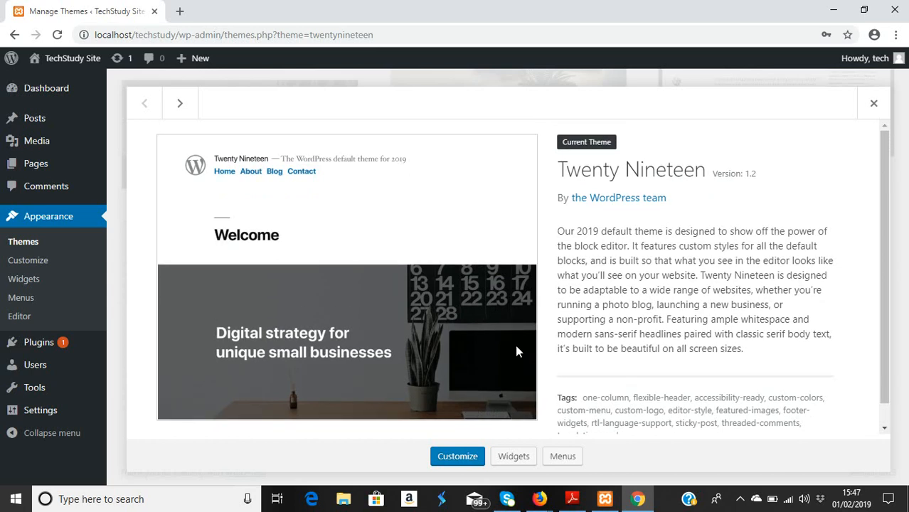
pyautogui.scroll(-1, 517, 351)
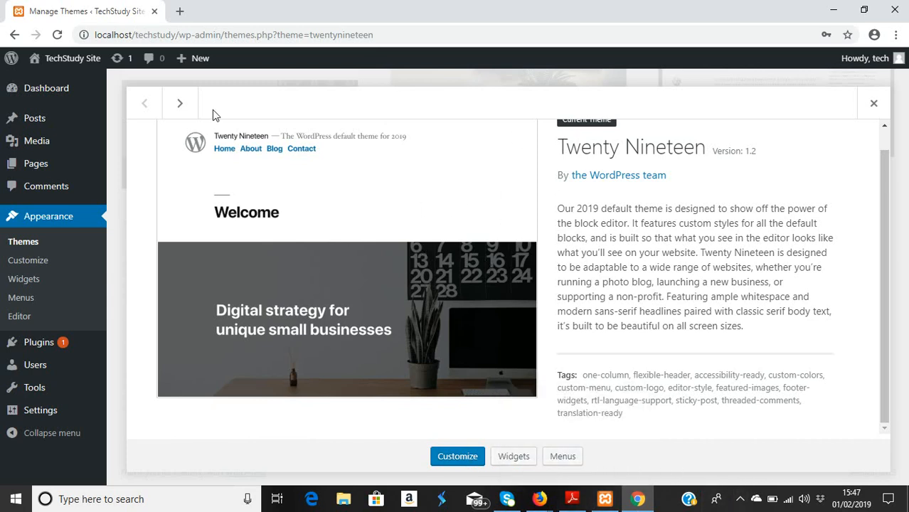
# Compare the theme details of Twenty Seventeen with those of Twenty Nineteen, ending on Twenty Nineteen.
pyautogui.click(180, 104)
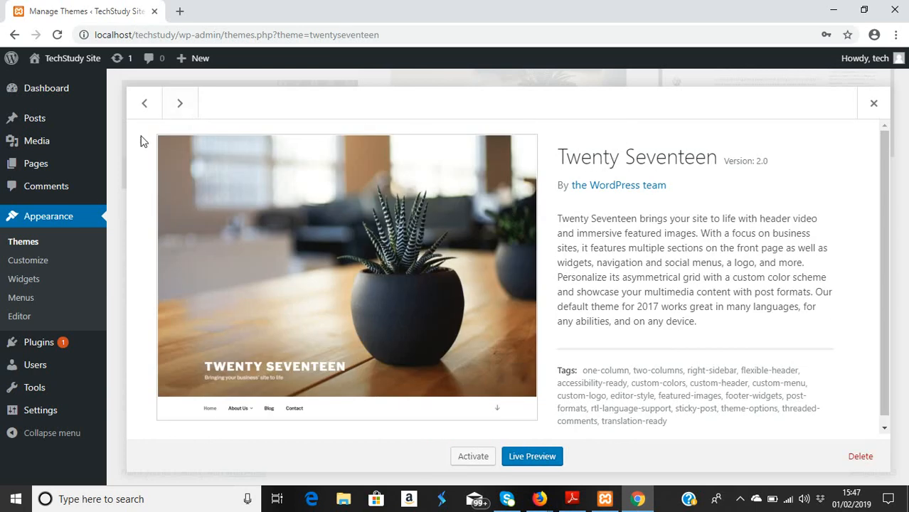
pyautogui.click(142, 106)
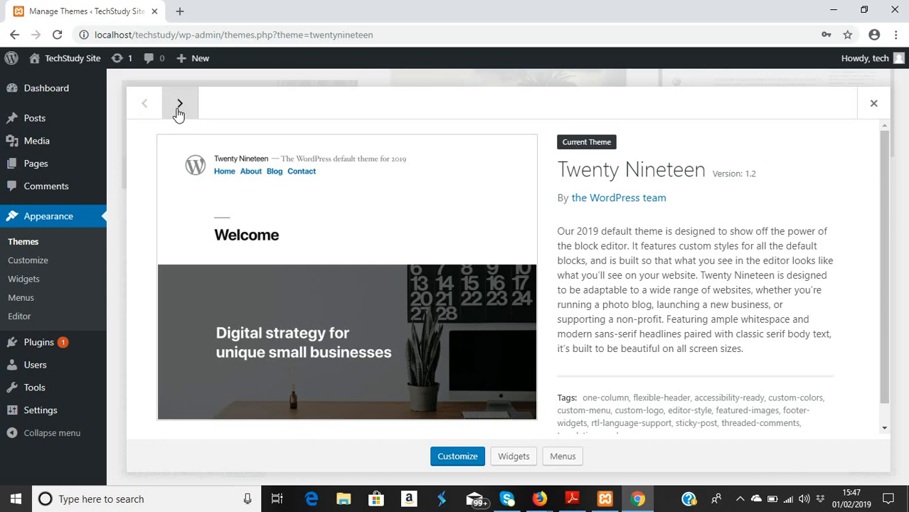
pyautogui.click(180, 107)
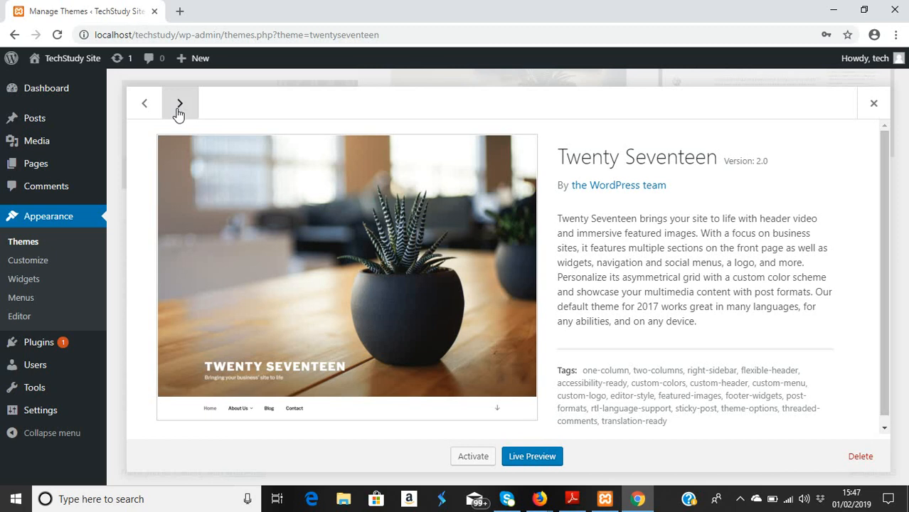
pyautogui.click(147, 105)
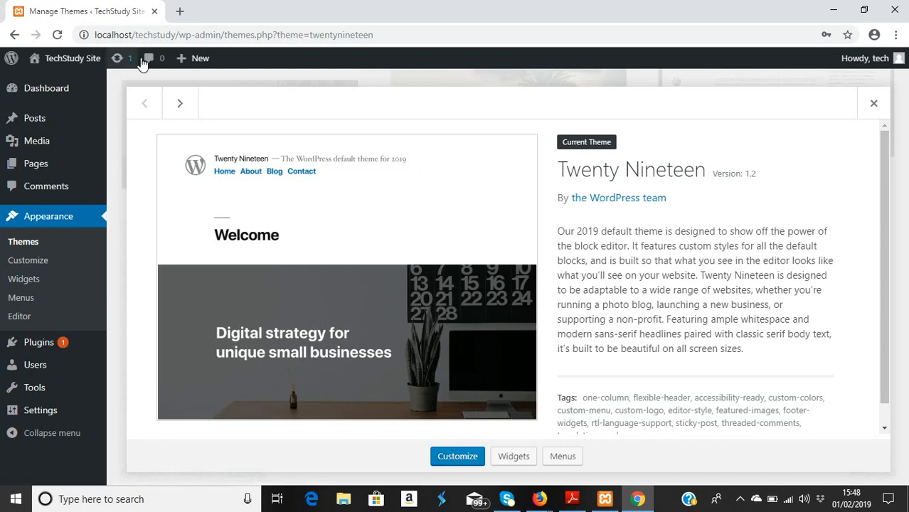
# Switch between the Twenty Seventeen and Twenty Nineteen theme details again, ending on the Twenty Seventeen details.
pyautogui.click(182, 105)
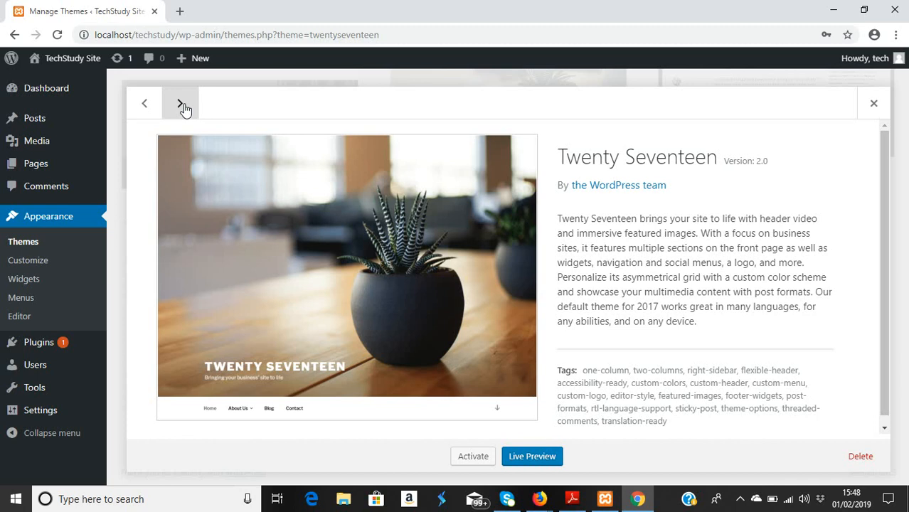
pyautogui.click(146, 105)
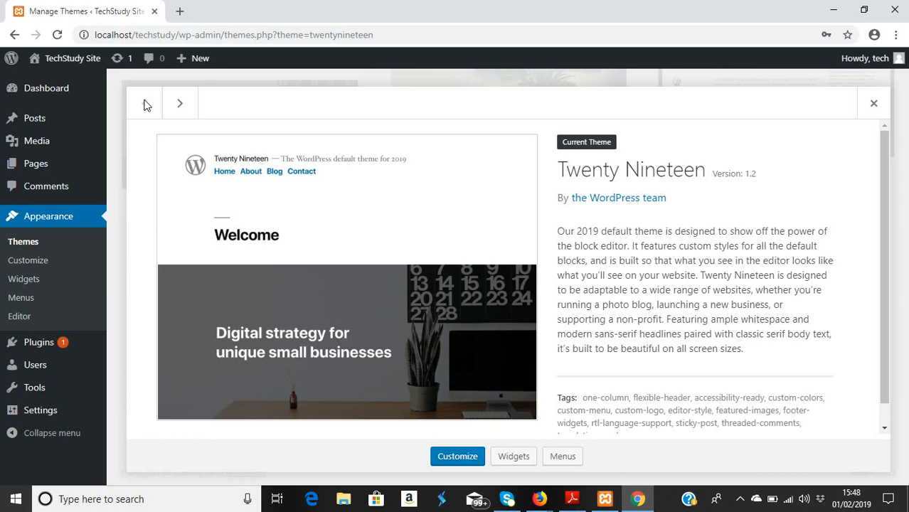
pyautogui.click(180, 104)
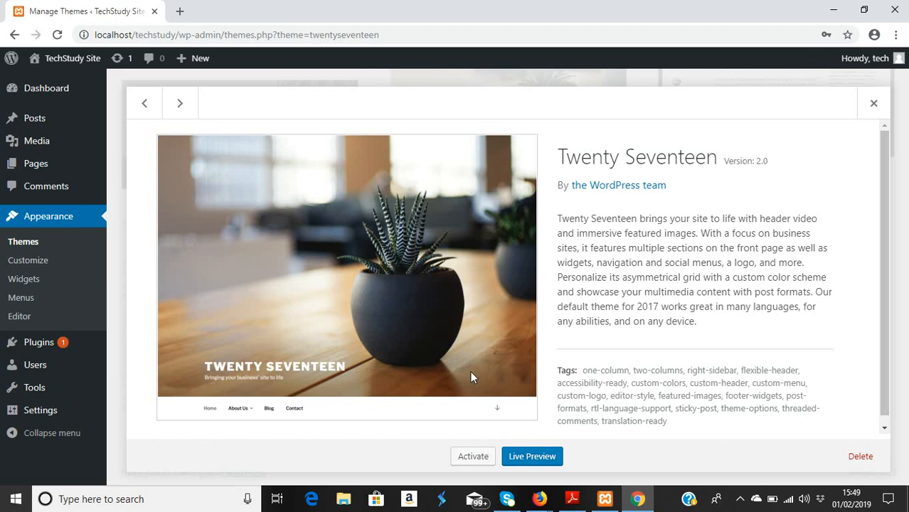
# Open the live preview of Twenty Seventeen, examine the site's header, posts, sidebar widgets and footer, and close the preview.
pyautogui.click(537, 458)
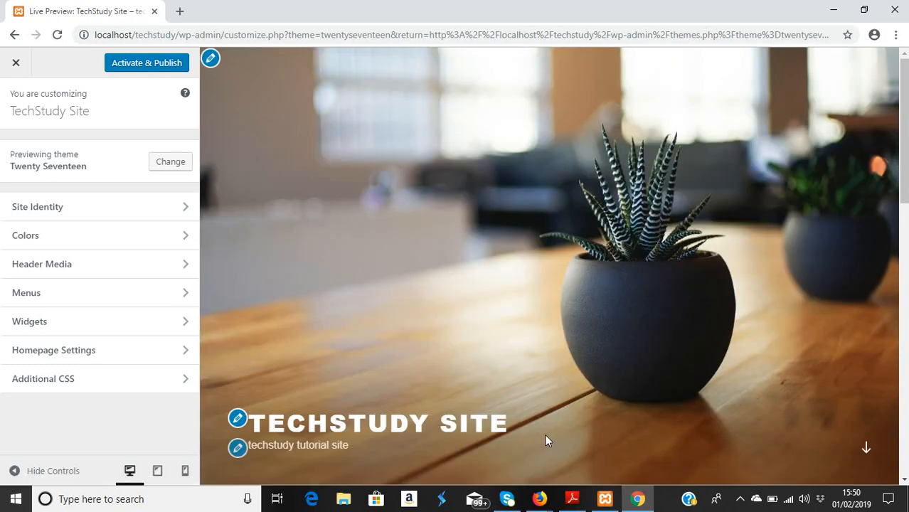
pyautogui.scroll(-5, 583, 395)
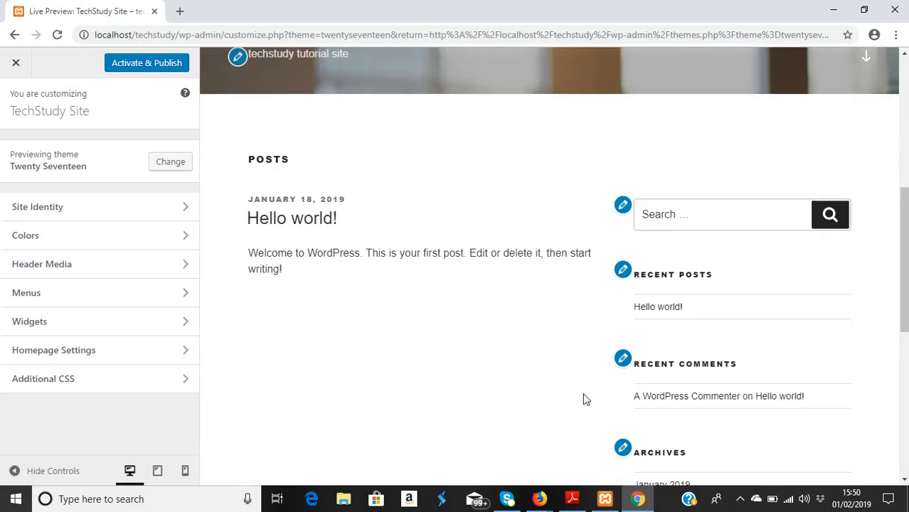
pyautogui.scroll(-4, 583, 393)
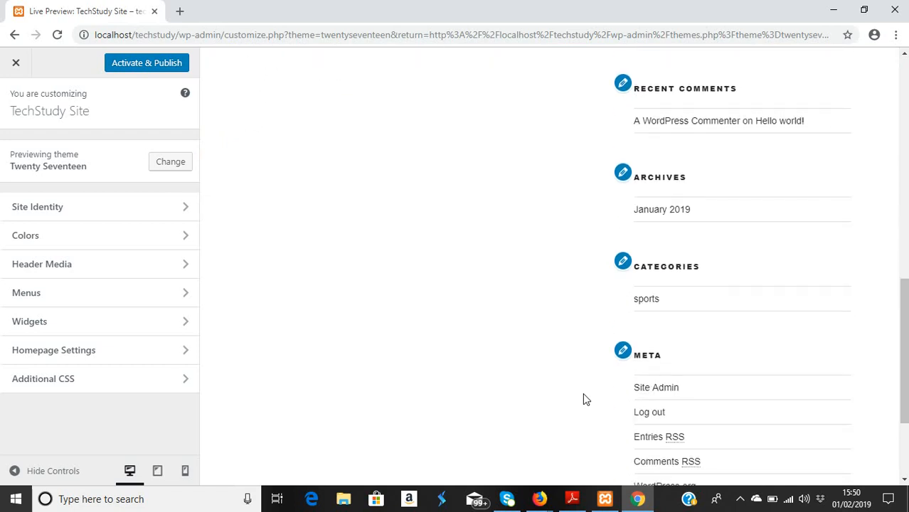
pyautogui.scroll(10, 583, 393)
pyautogui.scroll(-4, 584, 394)
pyautogui.scroll(-2, 583, 393)
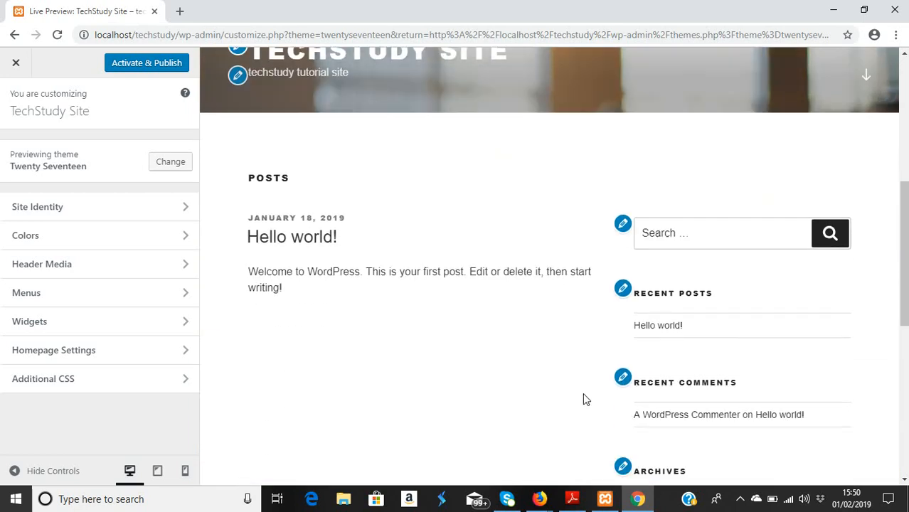
pyautogui.scroll(-5, 583, 393)
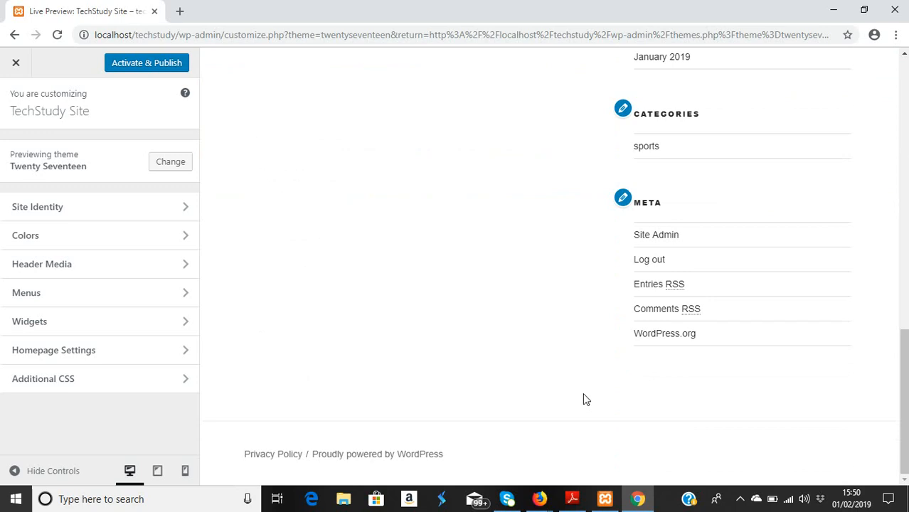
pyautogui.scroll(10, 583, 400)
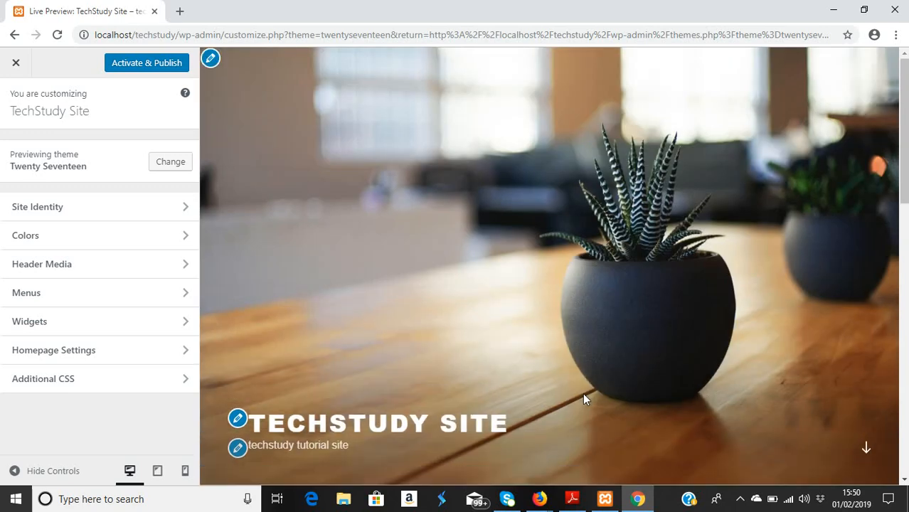
pyautogui.scroll(-10, 583, 400)
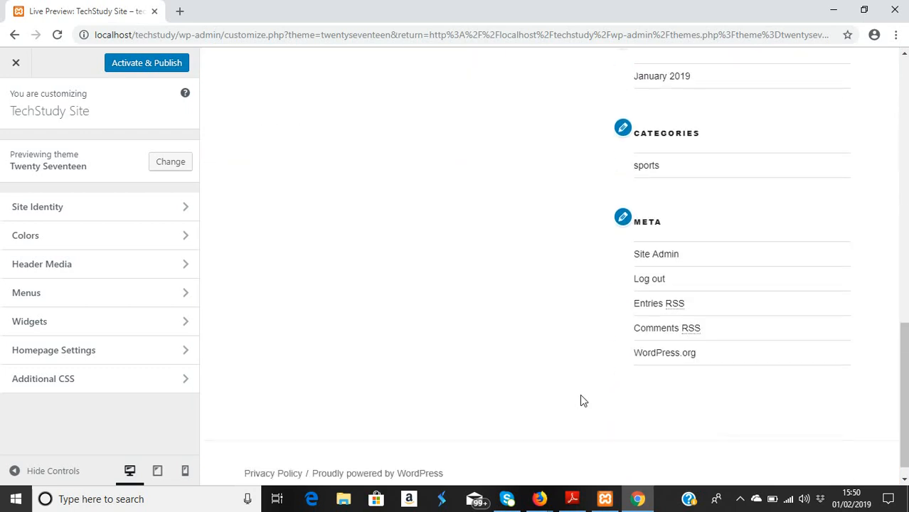
pyautogui.scroll(-1, 583, 401)
pyautogui.scroll(10, 581, 400)
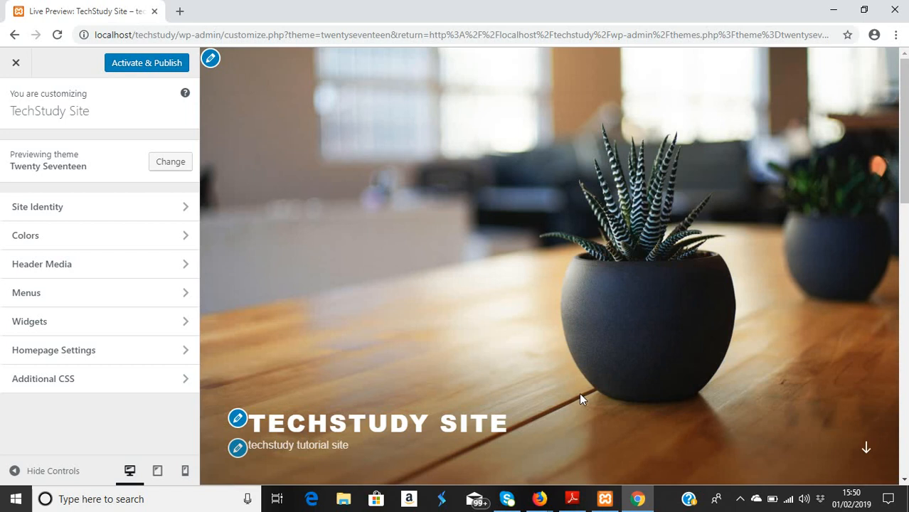
pyautogui.click(13, 65)
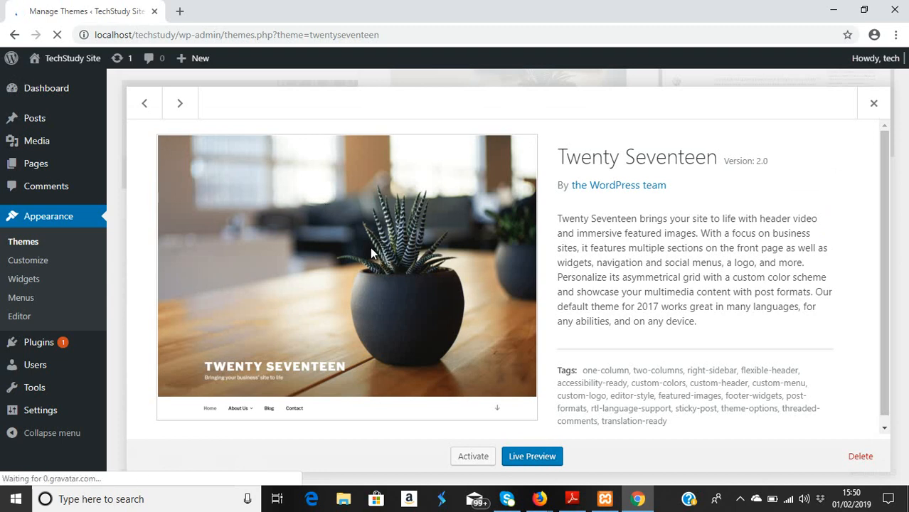
# Close the Twenty Seventeen theme details and activate the Twenty Seventeen theme from the installed themes overview.
pyautogui.scroll(-1, 370, 248)
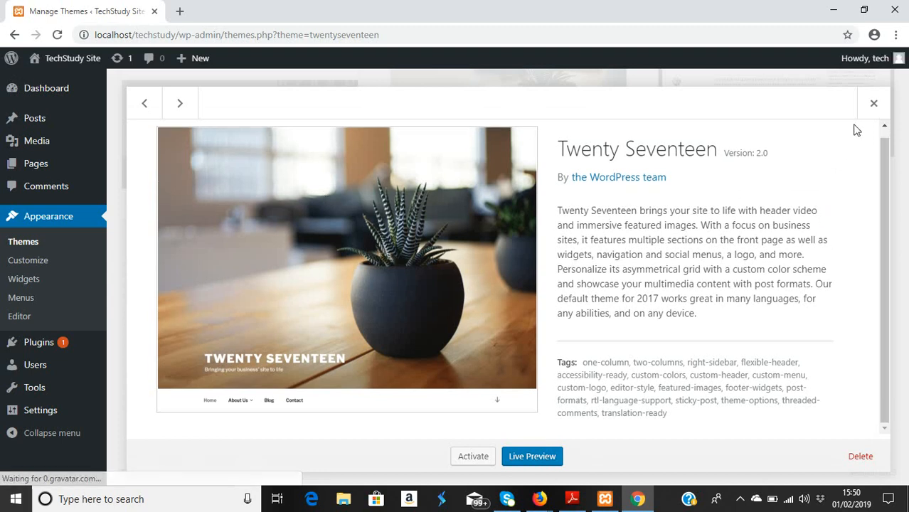
pyautogui.click(874, 103)
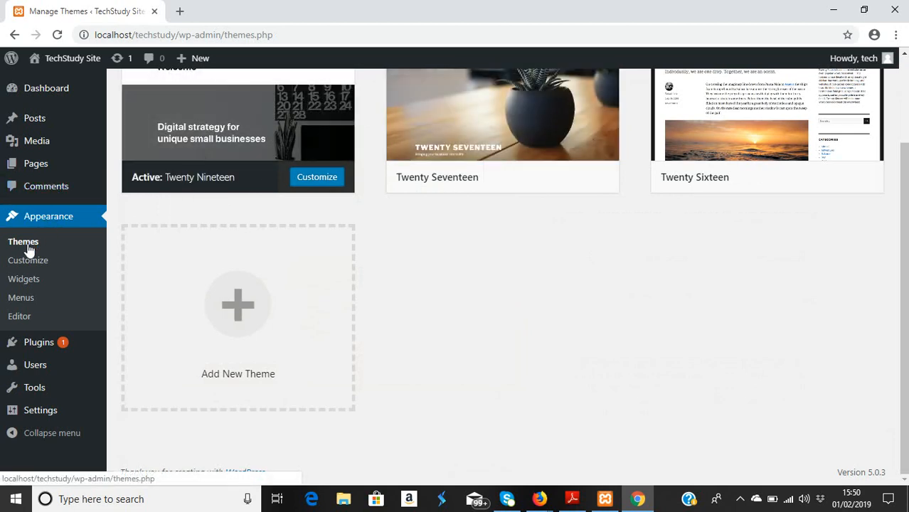
pyautogui.scroll(2, 204, 186)
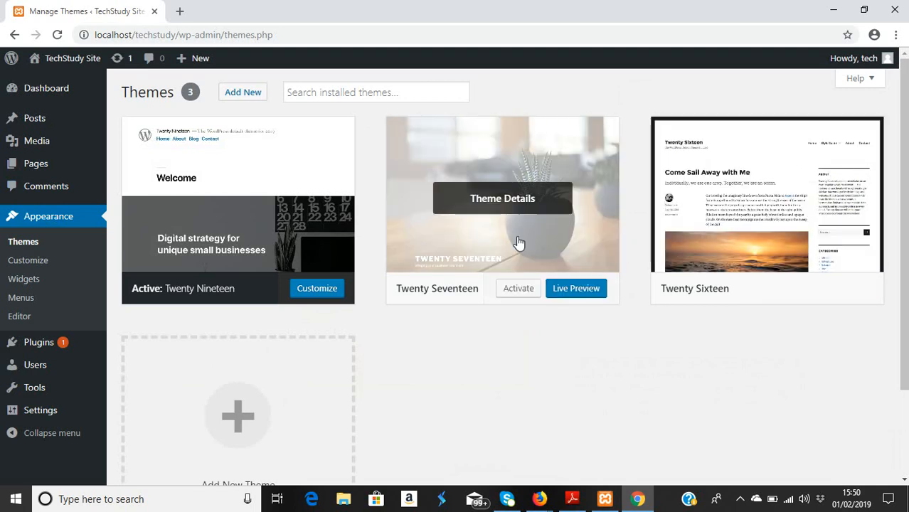
pyautogui.click(514, 294)
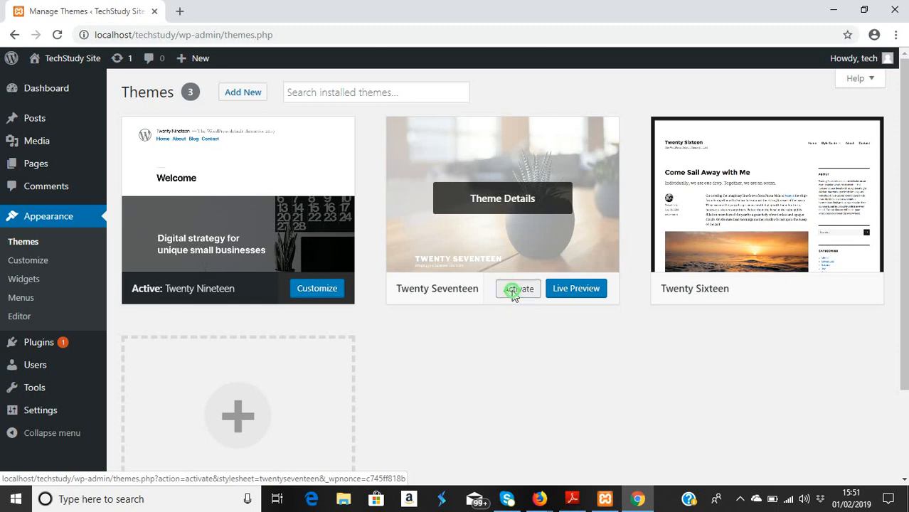